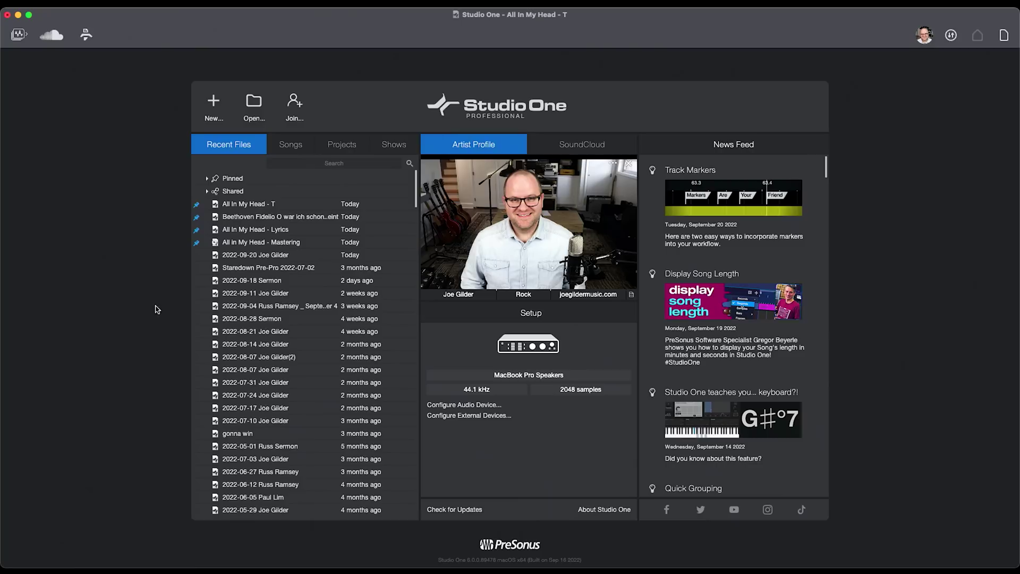
# Open 'All In My Head - T' from Recent Files, hide the Browser and Mix console, and show the Inspector.
pyautogui.click(244, 205)
pyautogui.doubleClick(245, 205)
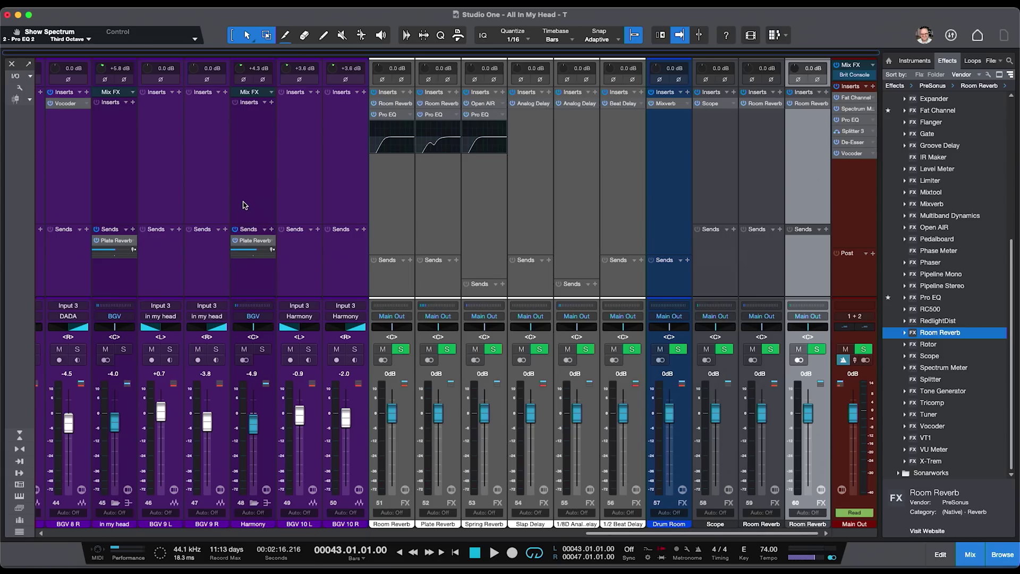
pyautogui.press('F5')
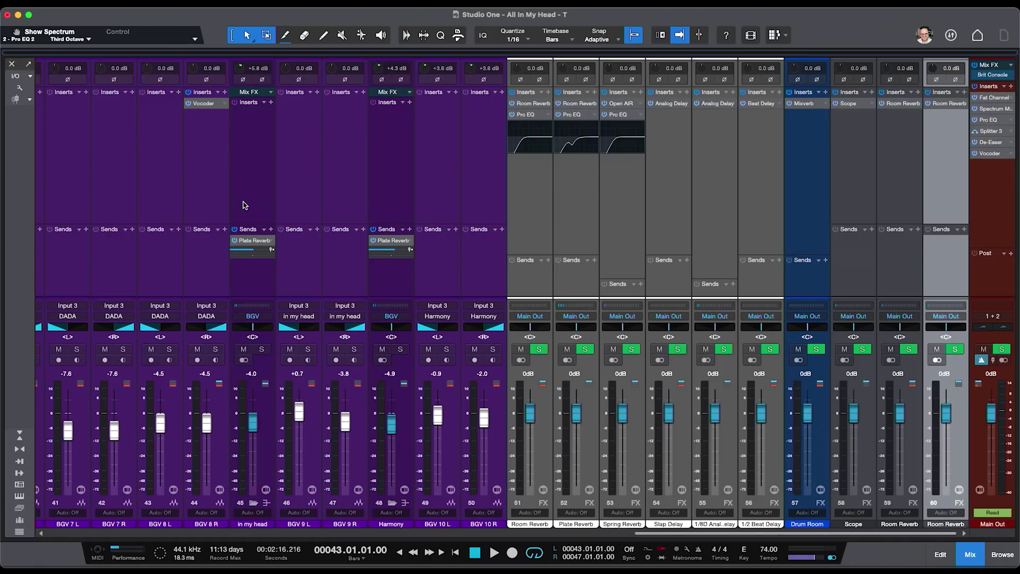
pyautogui.press('F3')
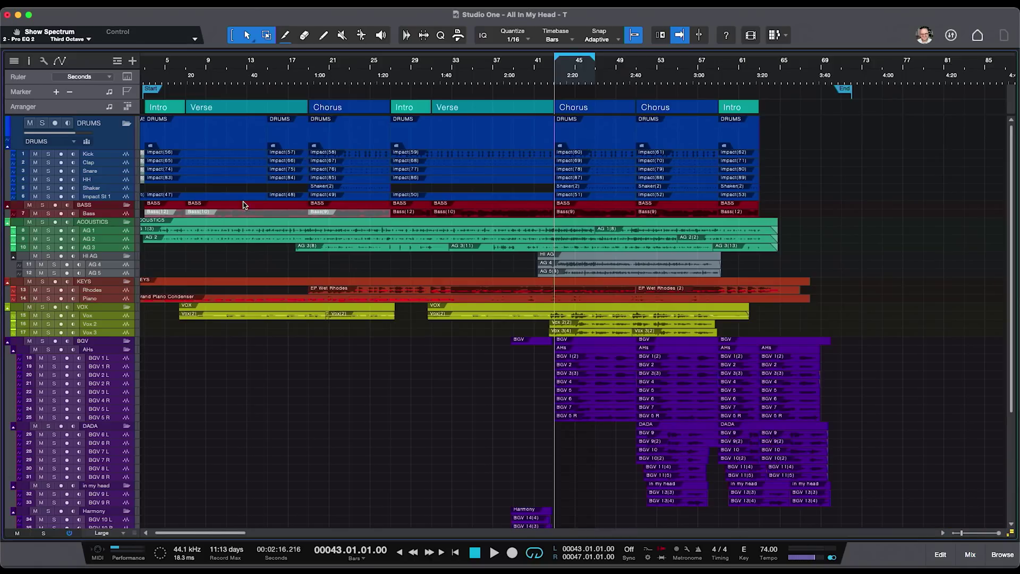
pyautogui.press('F4')
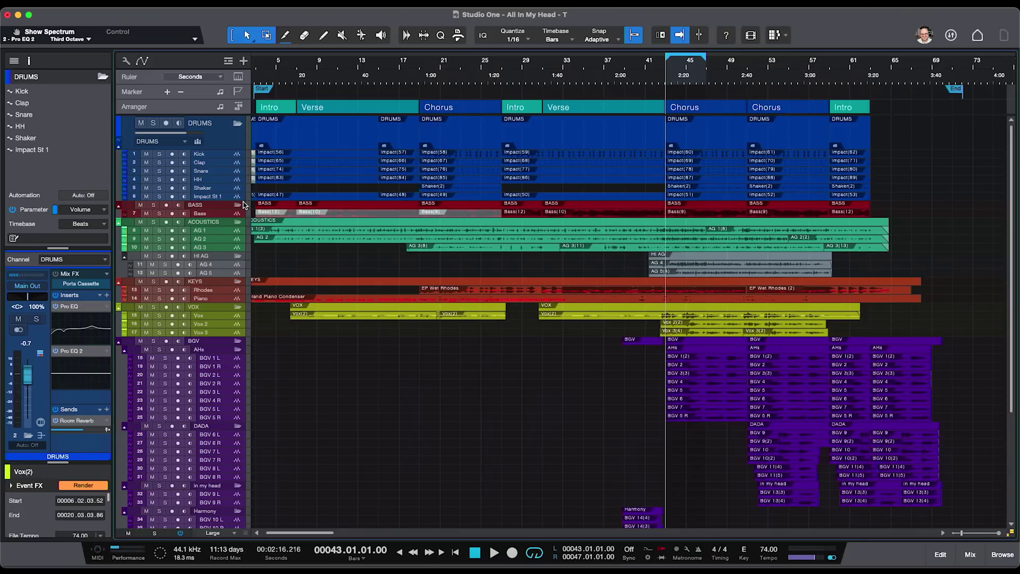
# Switch the active customization to the Minimal preset and return to the Start page.
pyautogui.rightClick(848, 34)
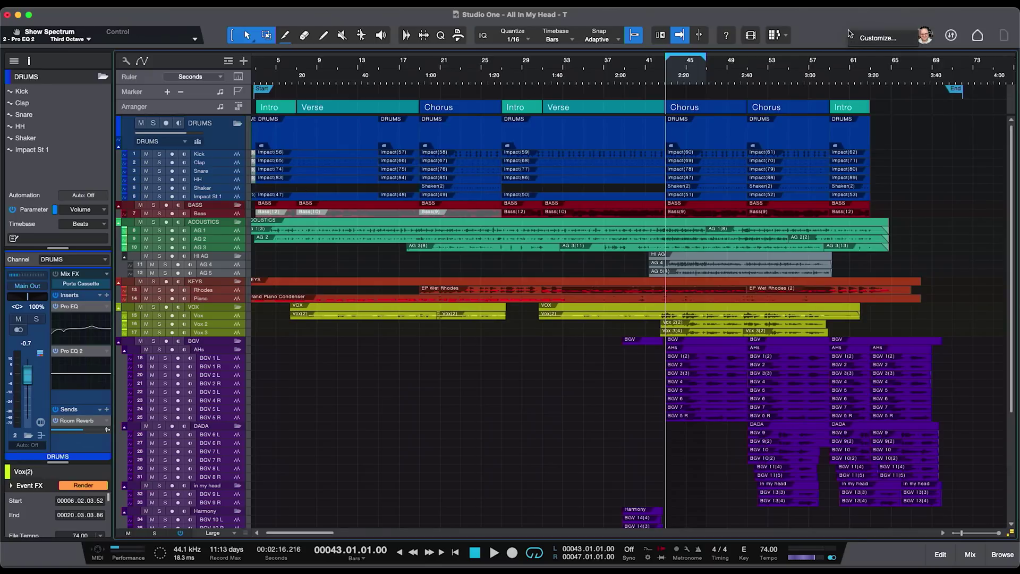
pyautogui.click(856, 37)
pyautogui.click(685, 141)
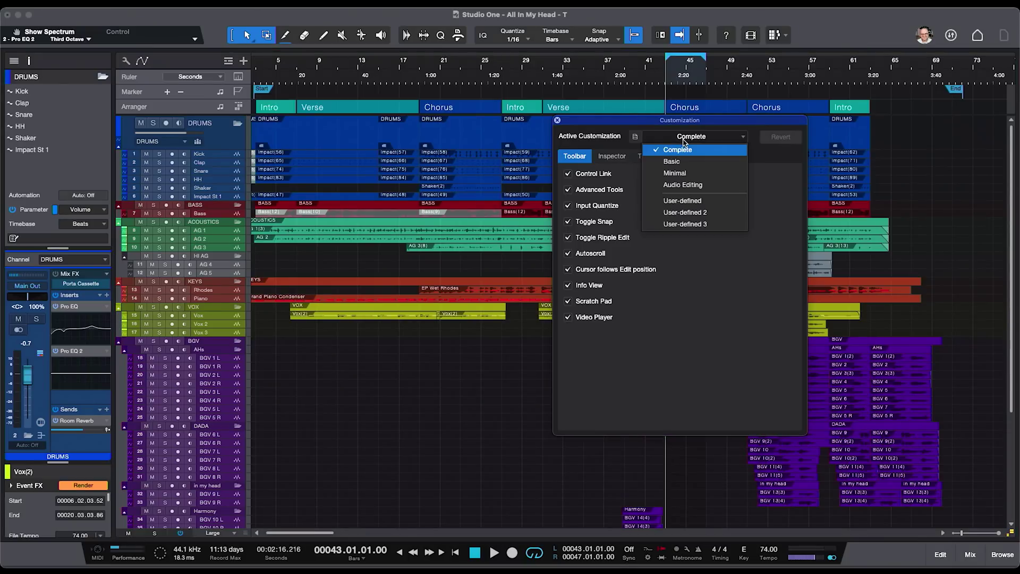
pyautogui.click(695, 174)
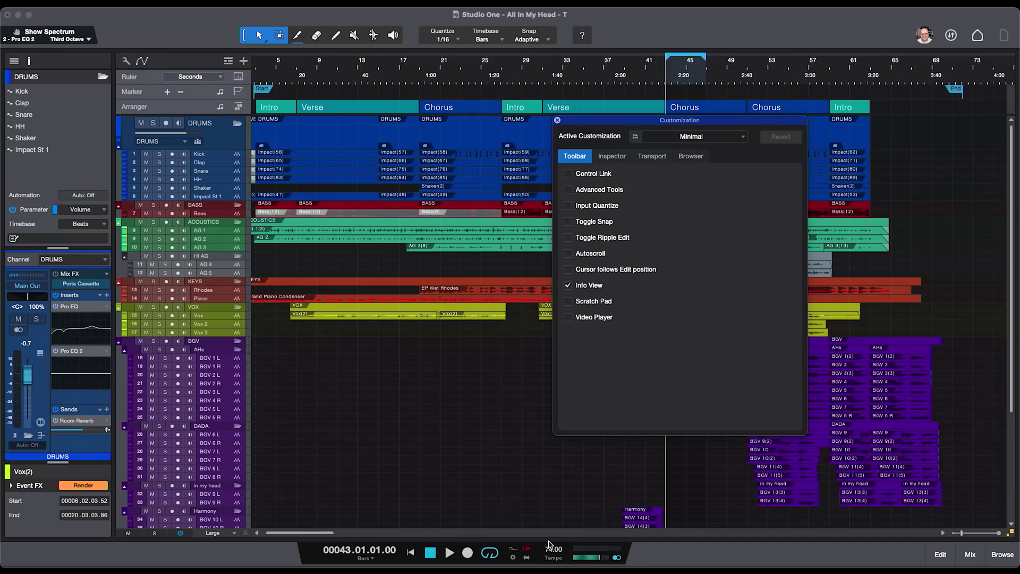
pyautogui.click(978, 35)
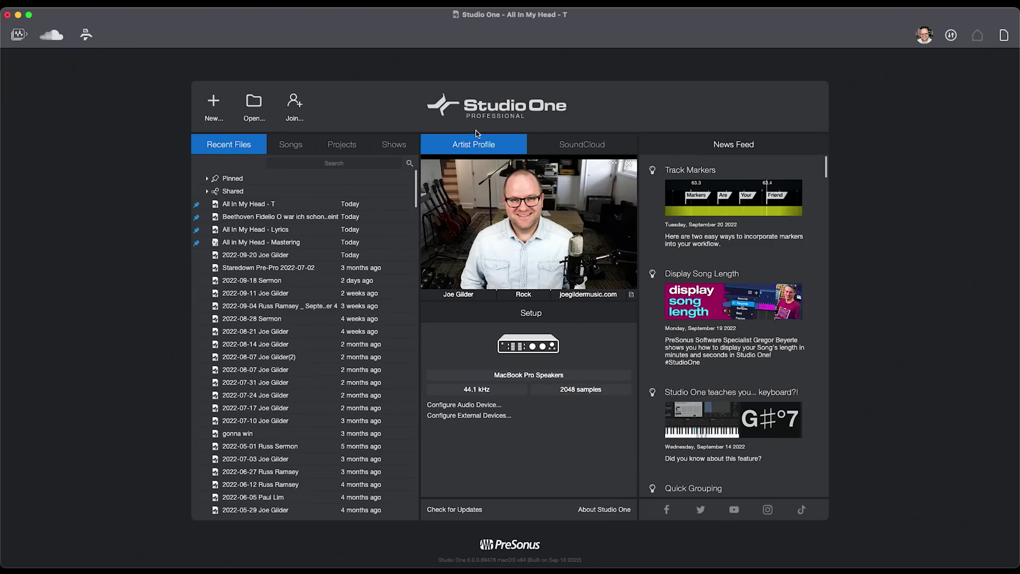
# Create a new song from the Produce Beats template.
pyautogui.click(212, 104)
pyautogui.scroll(-1, 369, 235)
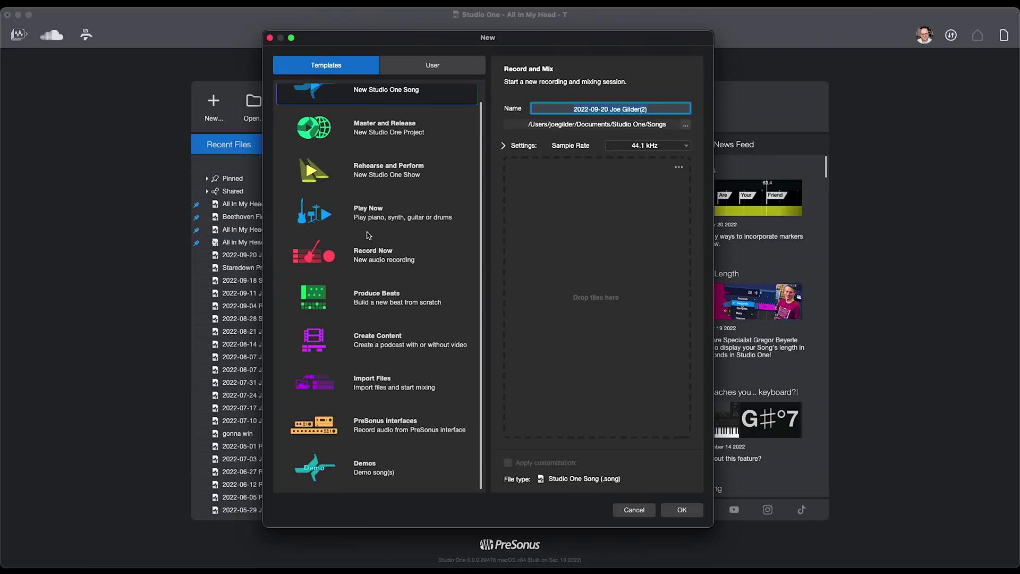
pyautogui.click(392, 302)
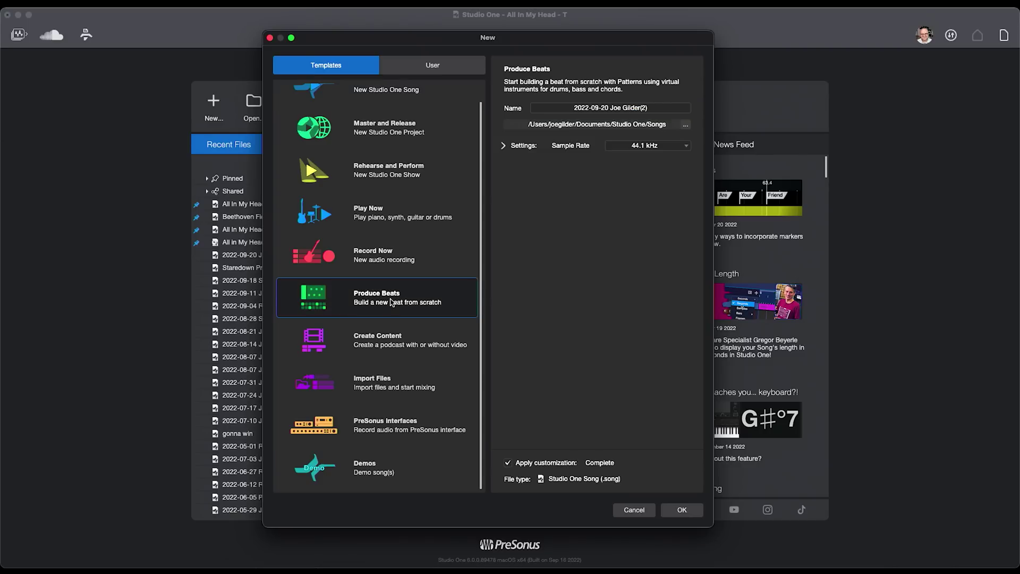
pyautogui.click(681, 509)
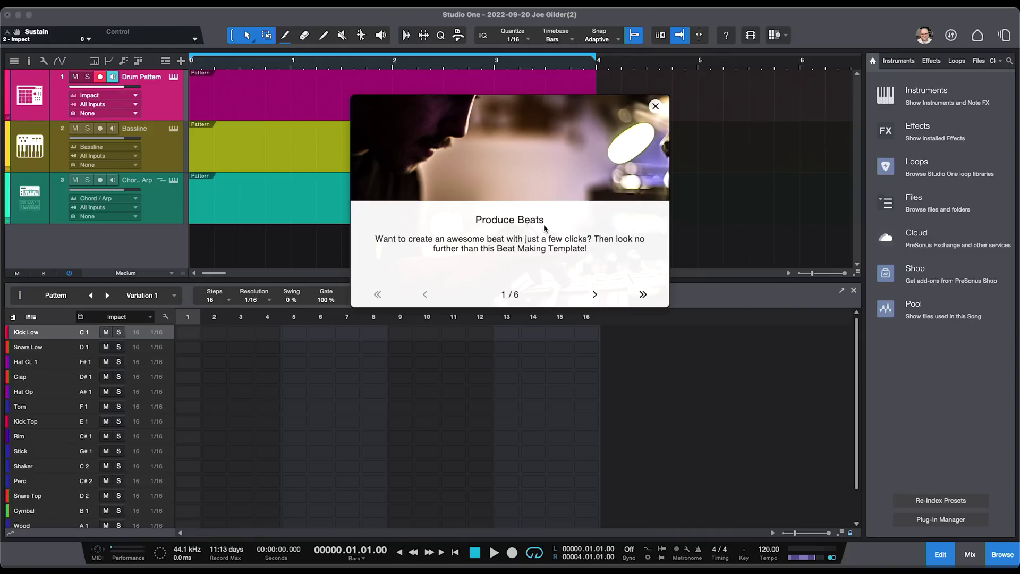
# Page through the Produce Beats tour from Enter notes to Learn more, then close it.
pyautogui.click(594, 296)
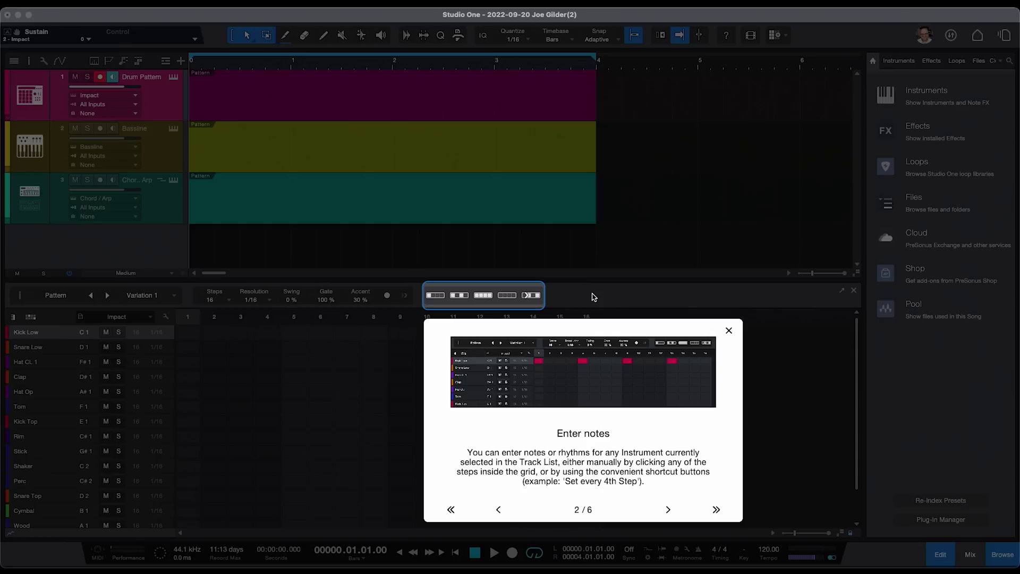
pyautogui.click(668, 511)
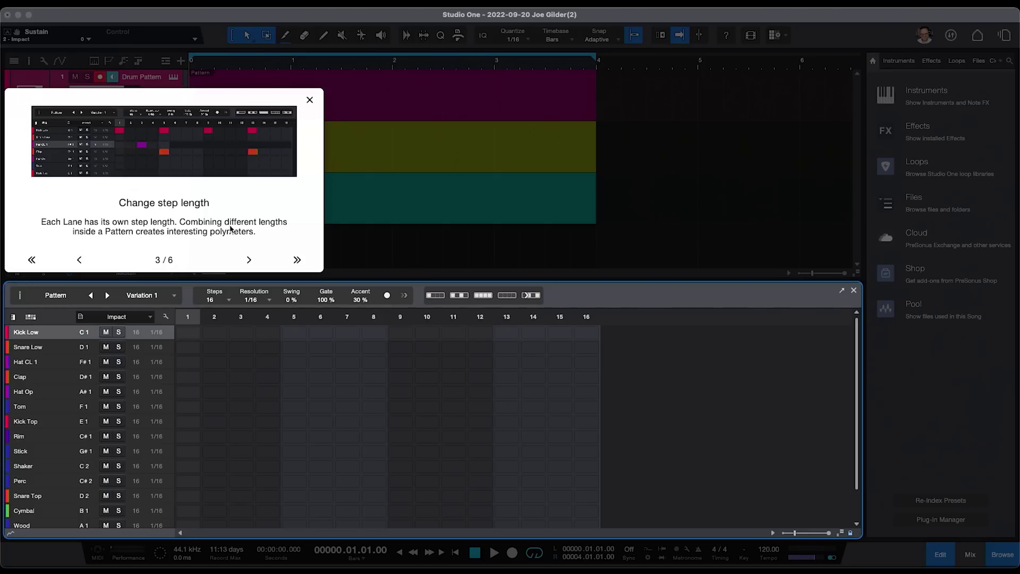
pyautogui.click(249, 259)
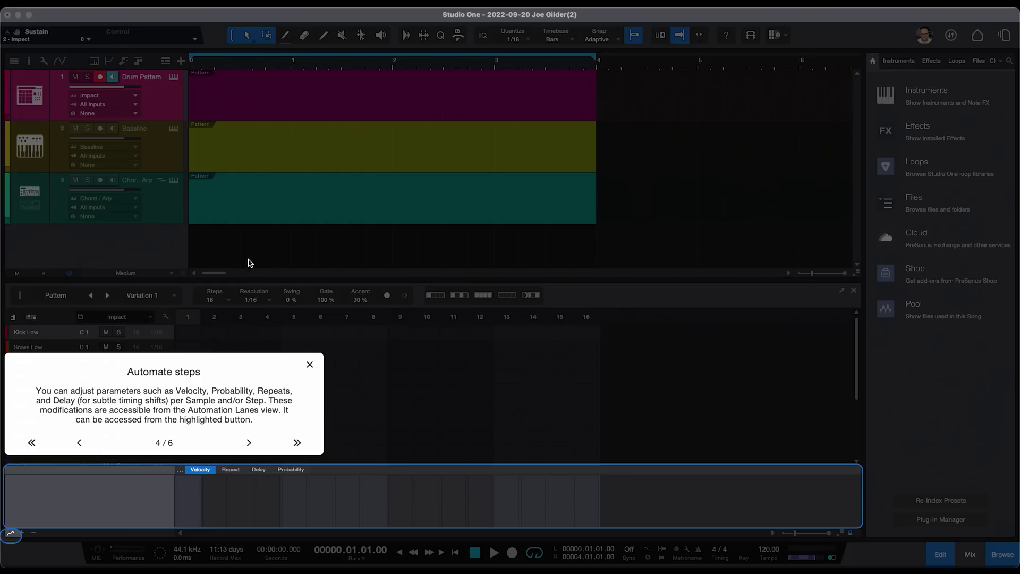
pyautogui.click(249, 443)
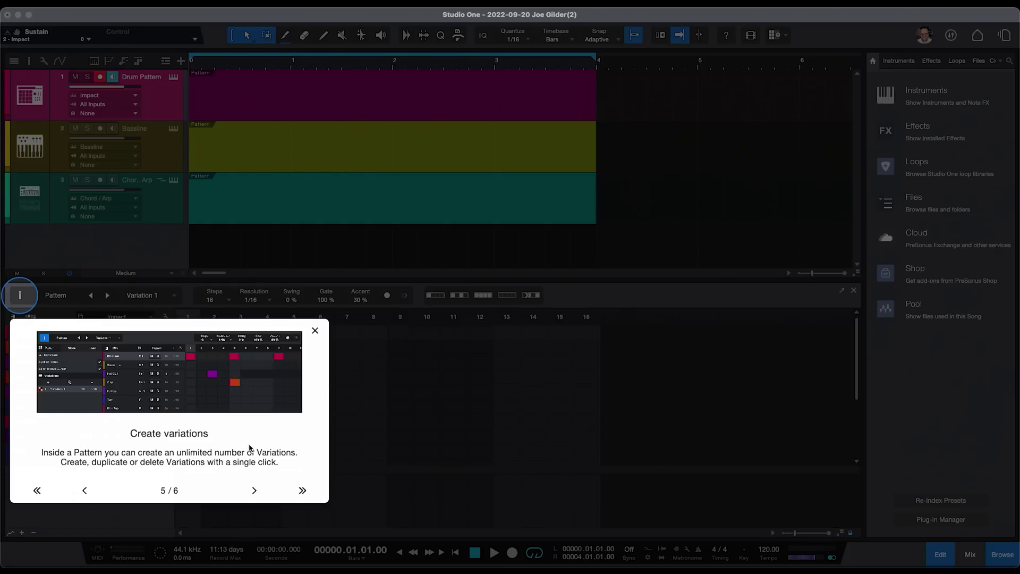
pyautogui.click(254, 489)
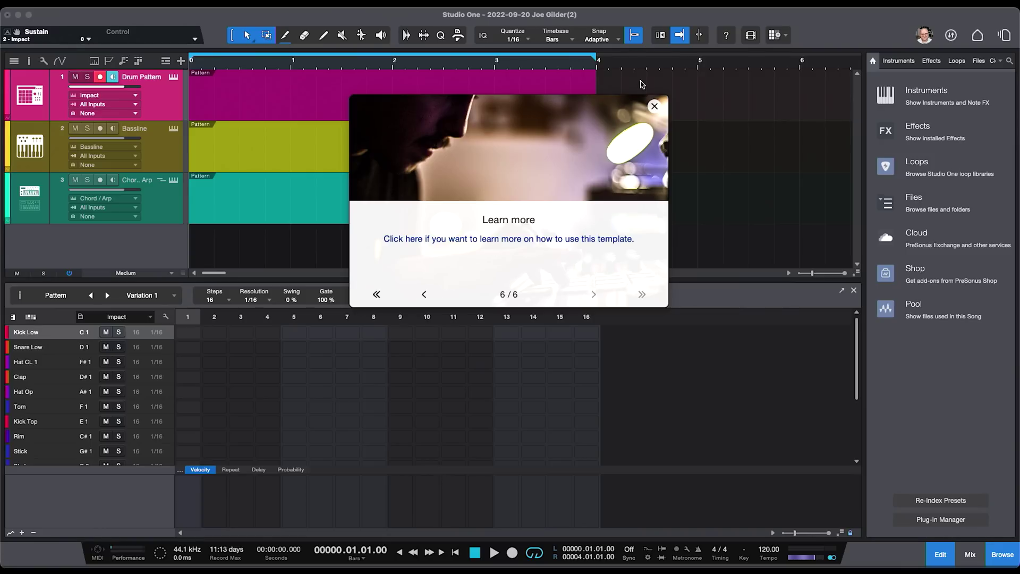
pyautogui.click(655, 109)
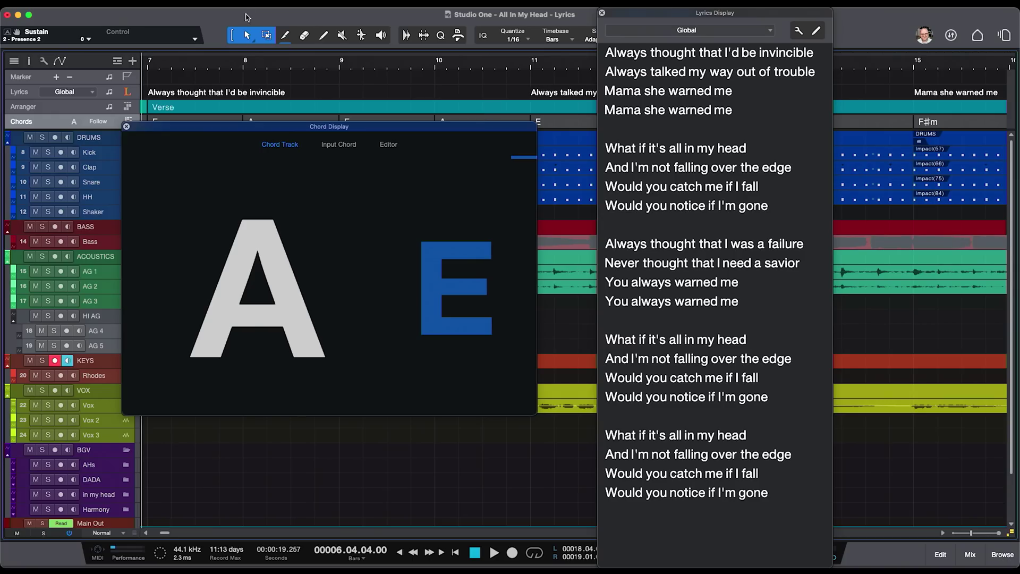
# Scroll the arrangement back and forth, then play the song from the verse and stop.
pyautogui.hscroll(10, 189, 90)
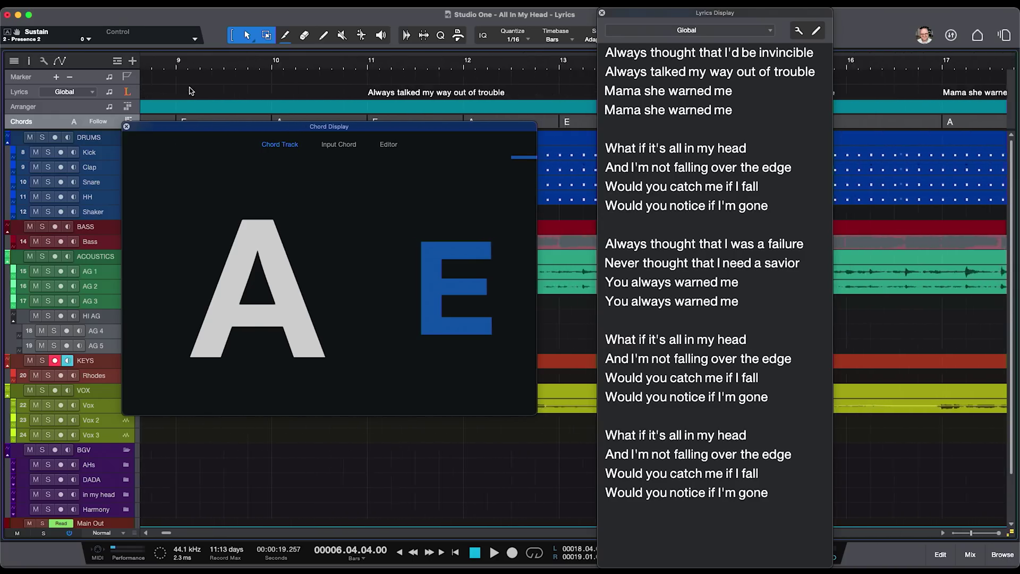
pyautogui.hscroll(-8, 189, 90)
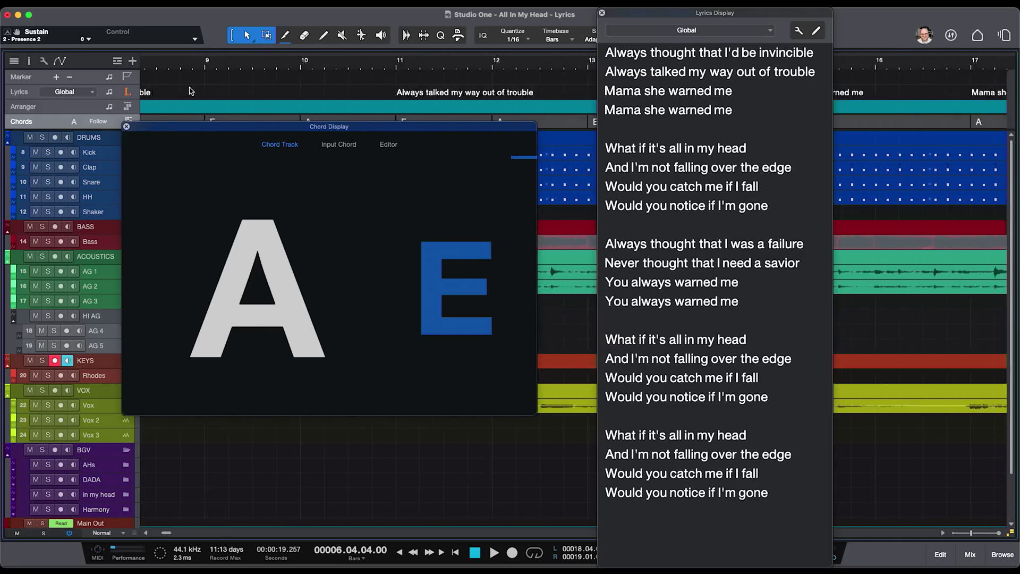
pyautogui.hscroll(4, 190, 90)
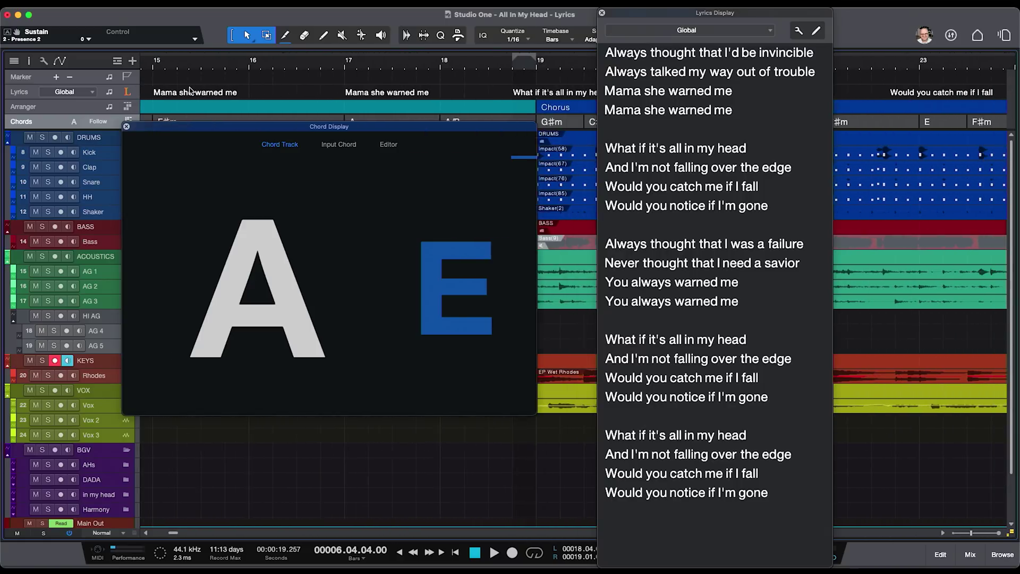
pyautogui.hscroll(-6, 189, 90)
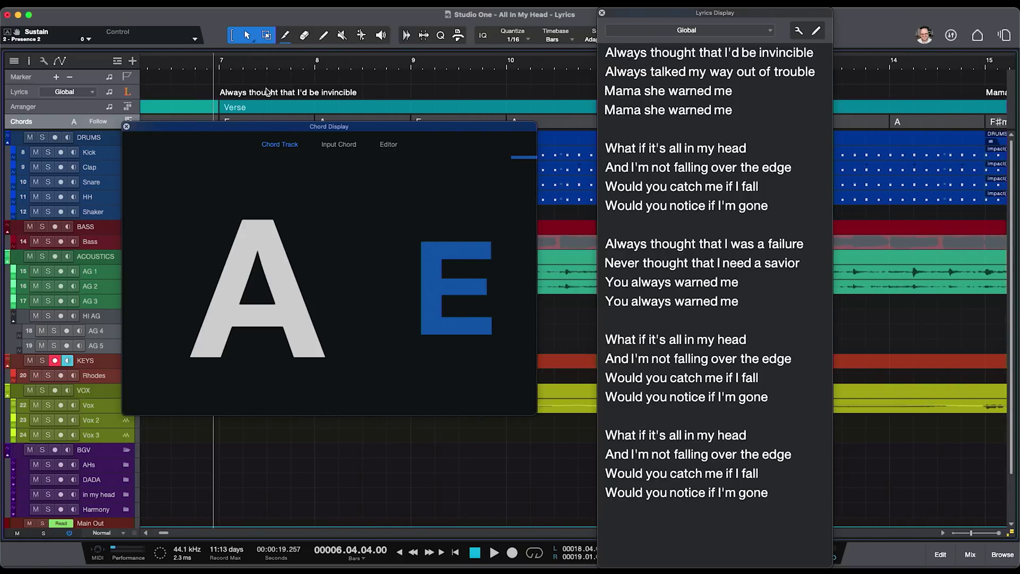
pyautogui.press('space')
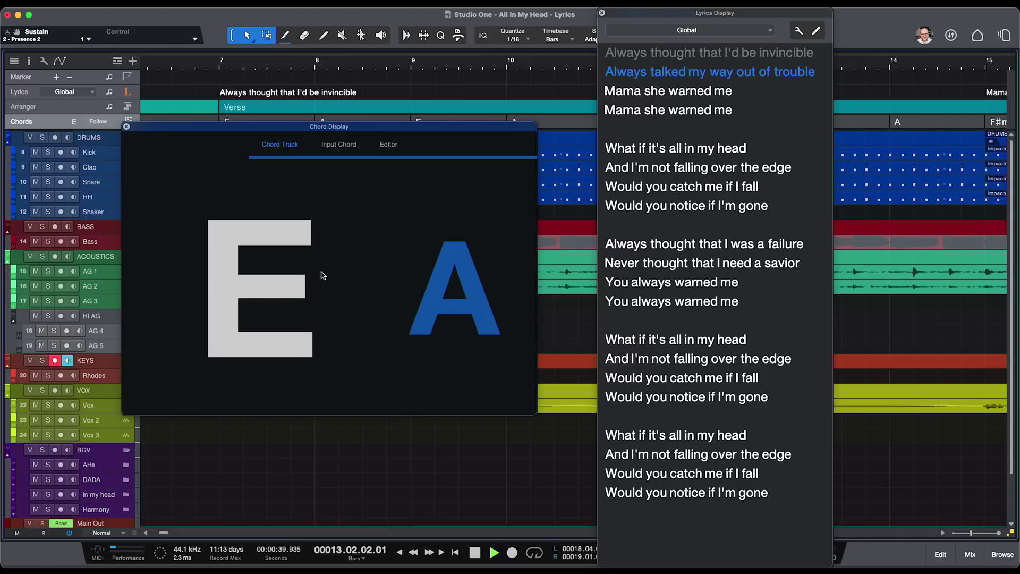
pyautogui.press('space')
# Jump the playhead between Lyrics Display lines, ending on 'What if it's all in my head'.
pyautogui.click(733, 256)
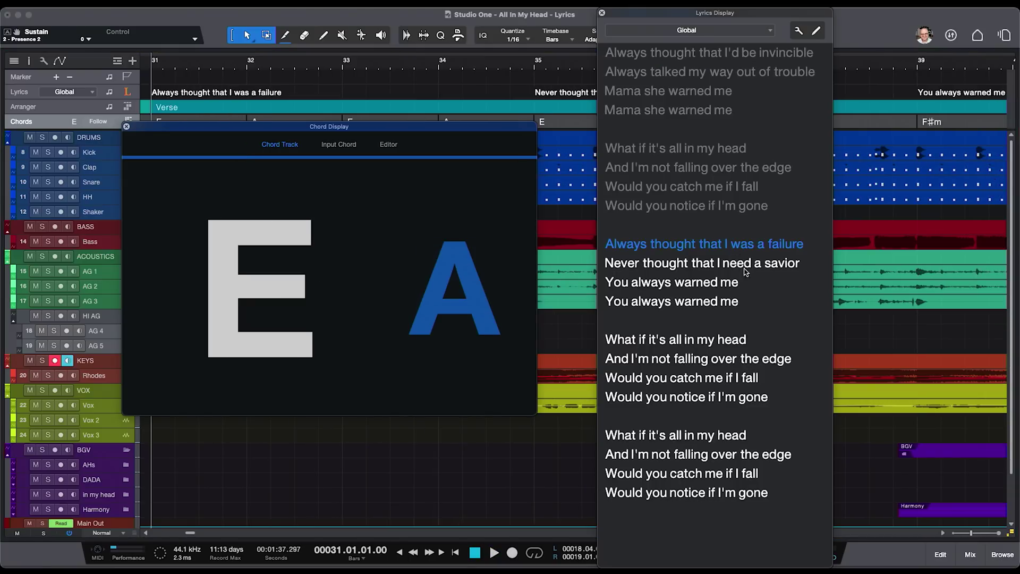
pyautogui.click(730, 375)
pyautogui.click(714, 455)
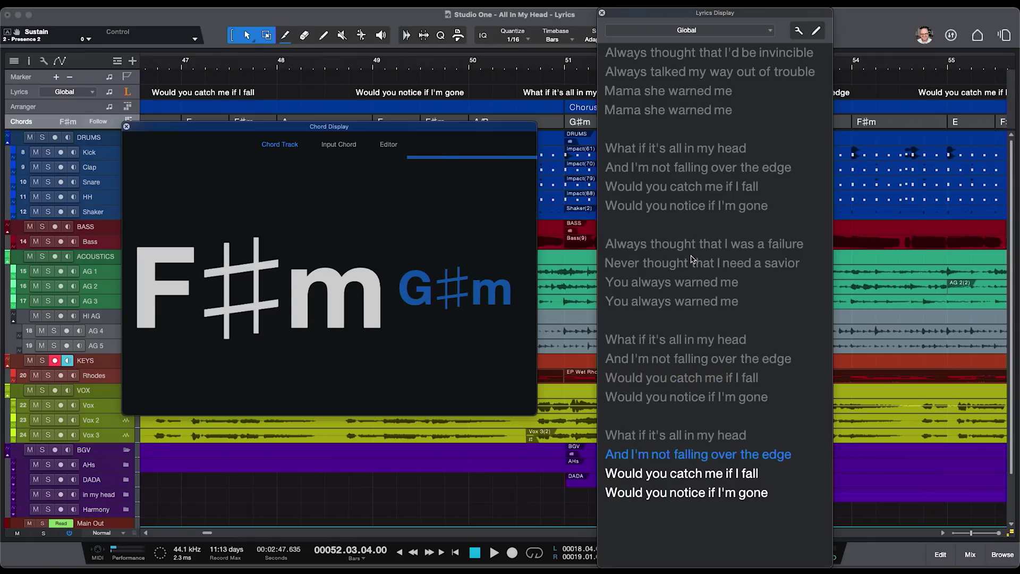
pyautogui.click(691, 208)
pyautogui.click(679, 71)
pyautogui.click(673, 113)
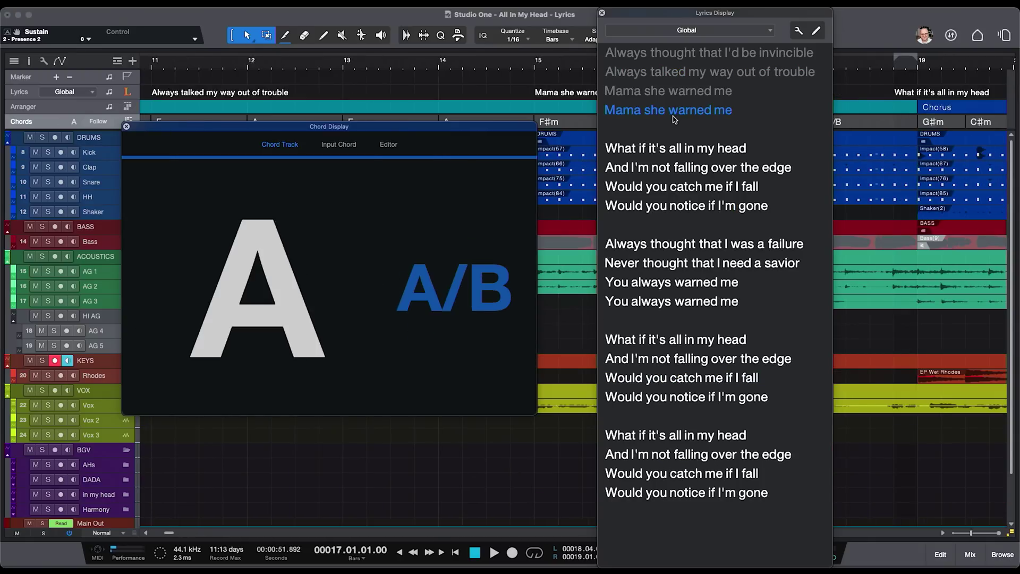
pyautogui.click(656, 346)
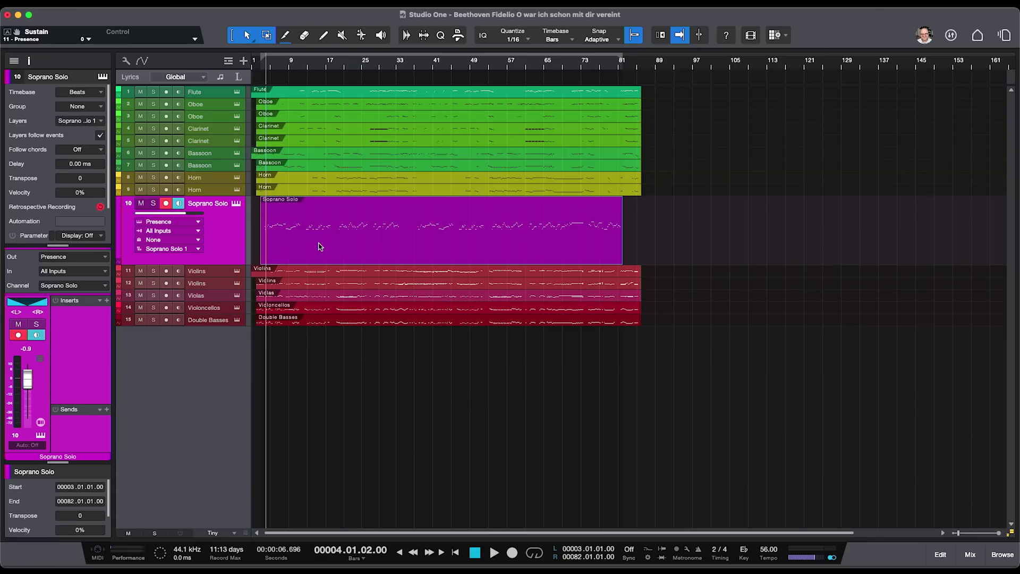
# Open the Soprano Solo event in the piano roll and scroll across its German lyrics.
pyautogui.doubleClick(319, 246)
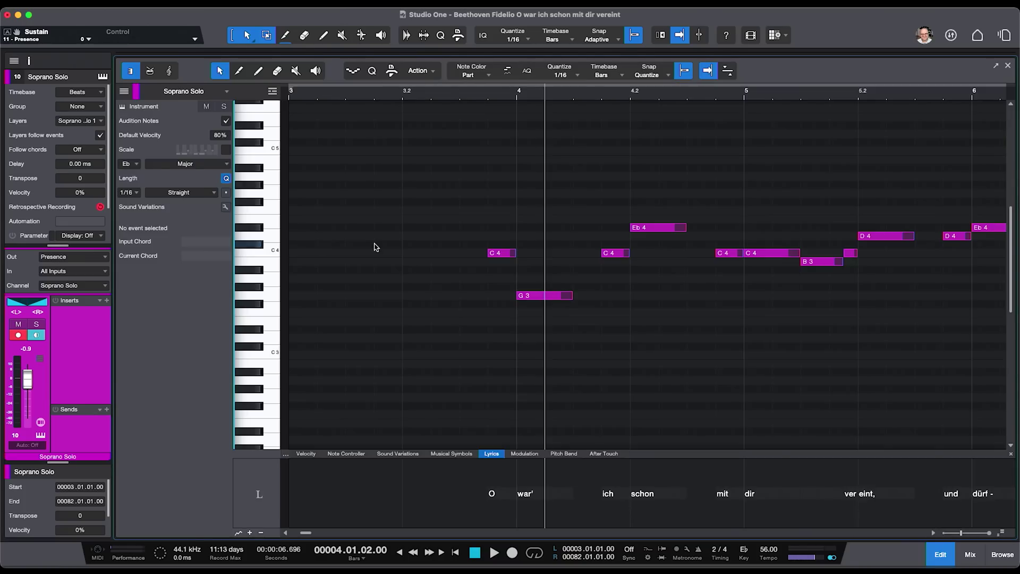
pyautogui.hscroll(10, 493, 505)
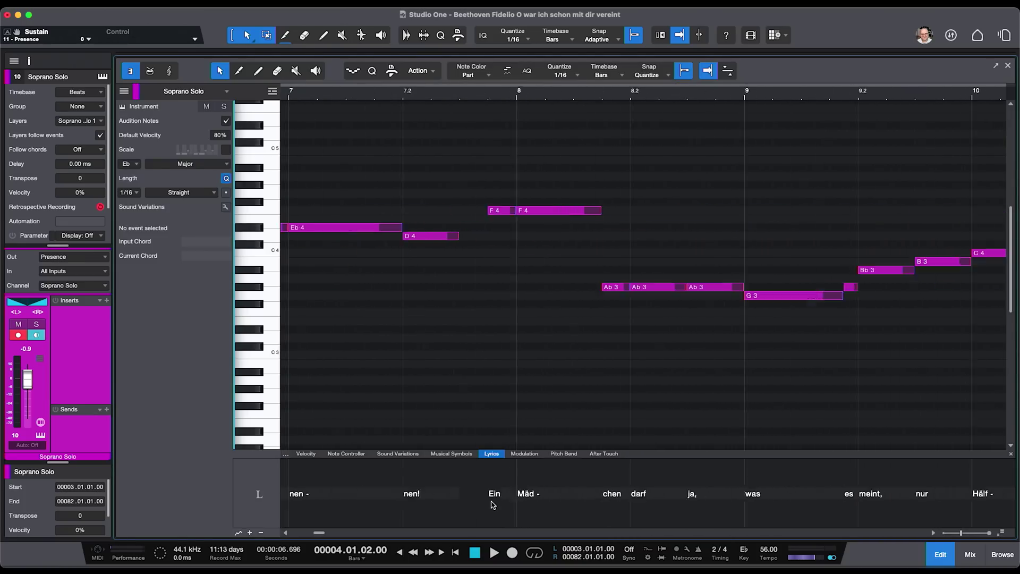
pyautogui.hscroll(-6, 493, 505)
pyautogui.hscroll(-5, 493, 504)
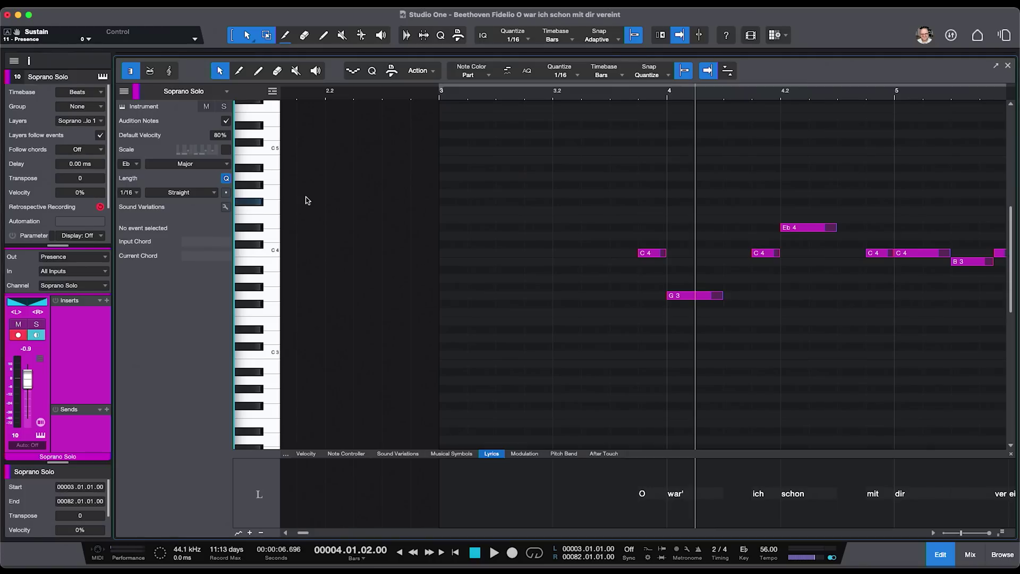
# Show the Soprano Solo part as a score, scroll through it, and start printing.
pyautogui.click(170, 72)
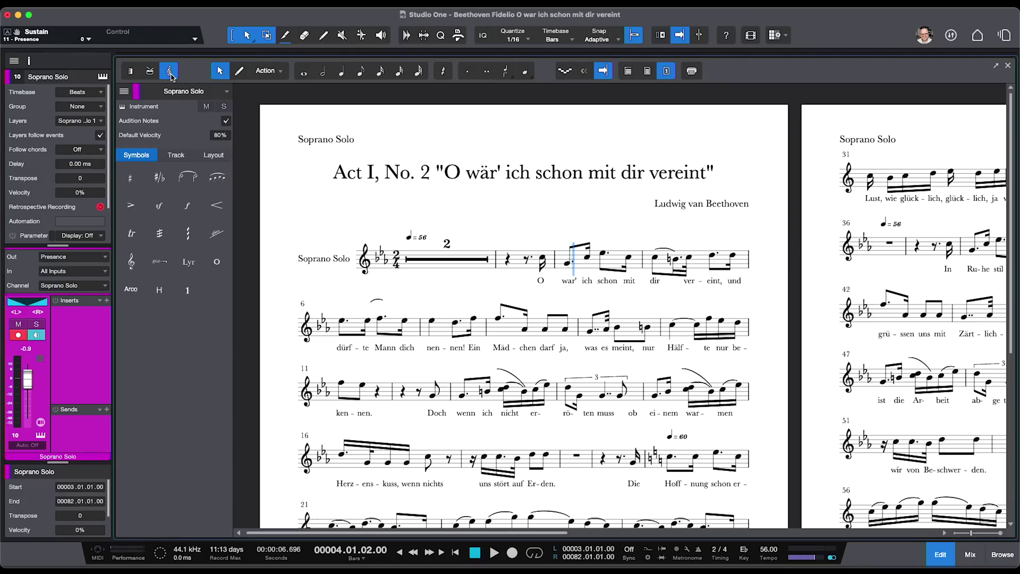
pyautogui.scroll(-4, 545, 201)
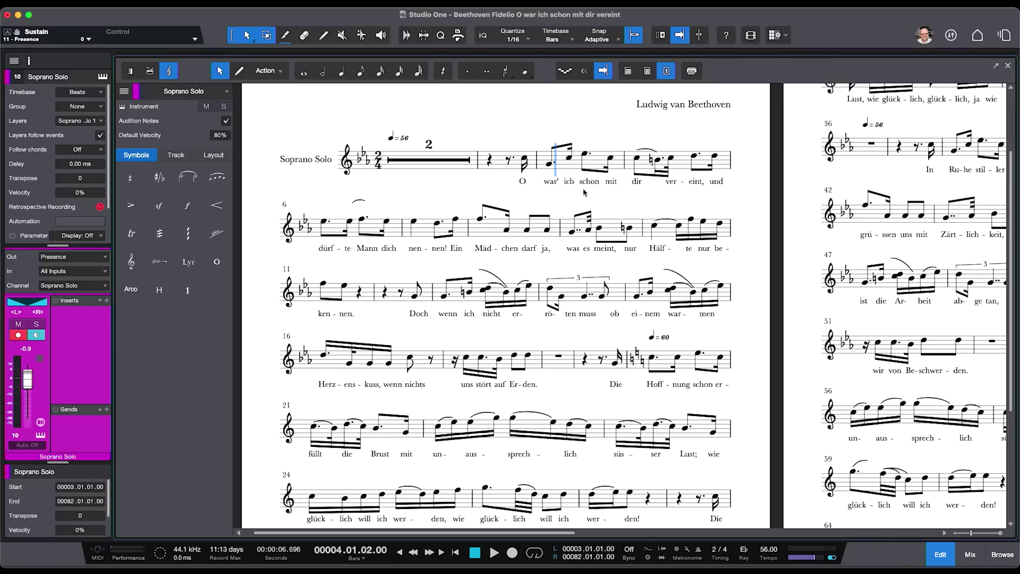
pyautogui.click(691, 72)
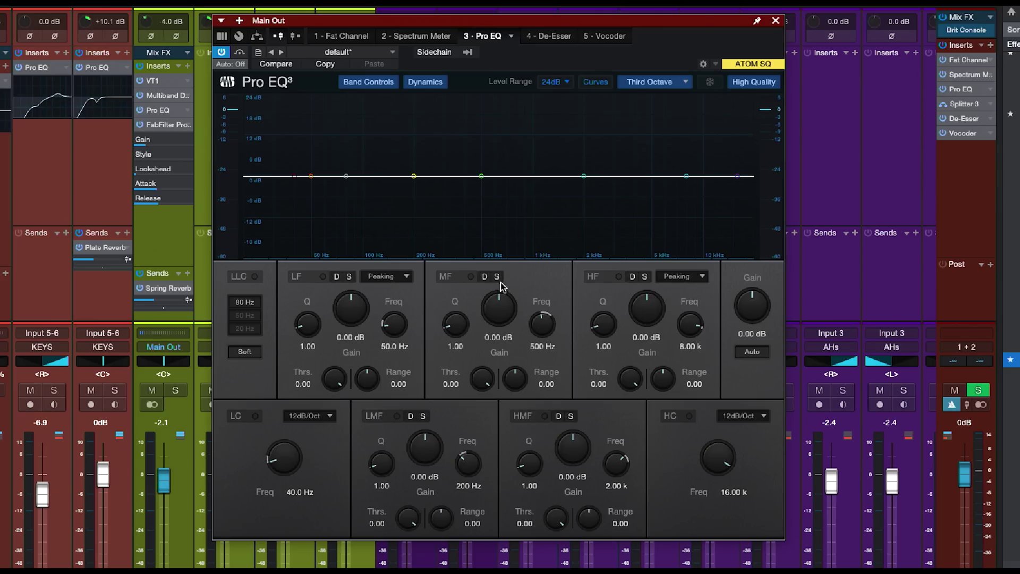
# Solo the Pro EQ3 mid band around 500 Hz, unsolo it, then enable its dynamics.
pyautogui.click(496, 276)
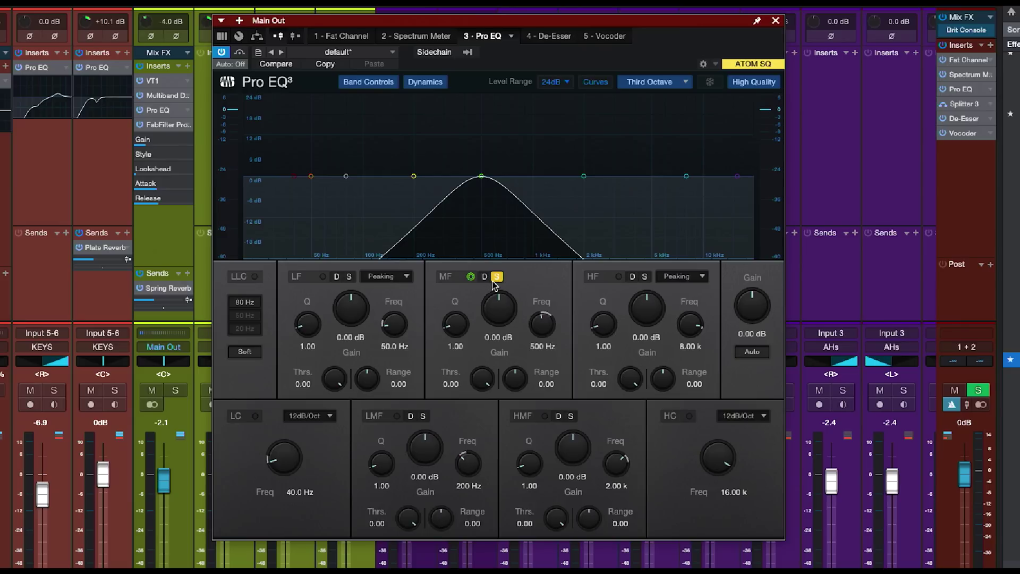
pyautogui.click(496, 277)
pyautogui.click(484, 277)
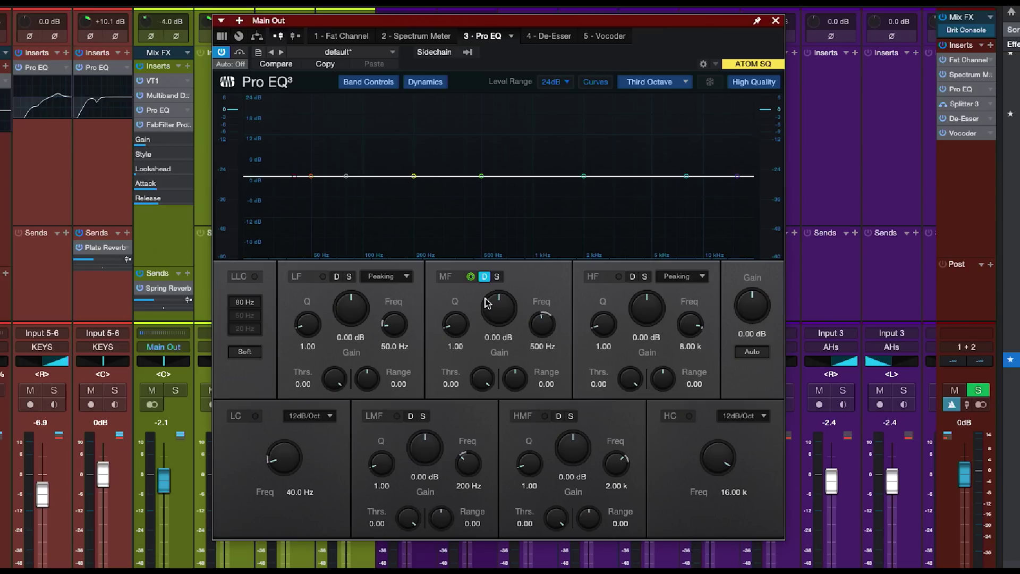
# Lower the mid band's dynamics threshold to -6.30, then view another Sphere workspace.
pyautogui.moveTo(484, 387); pyautogui.dragTo(483, 390)
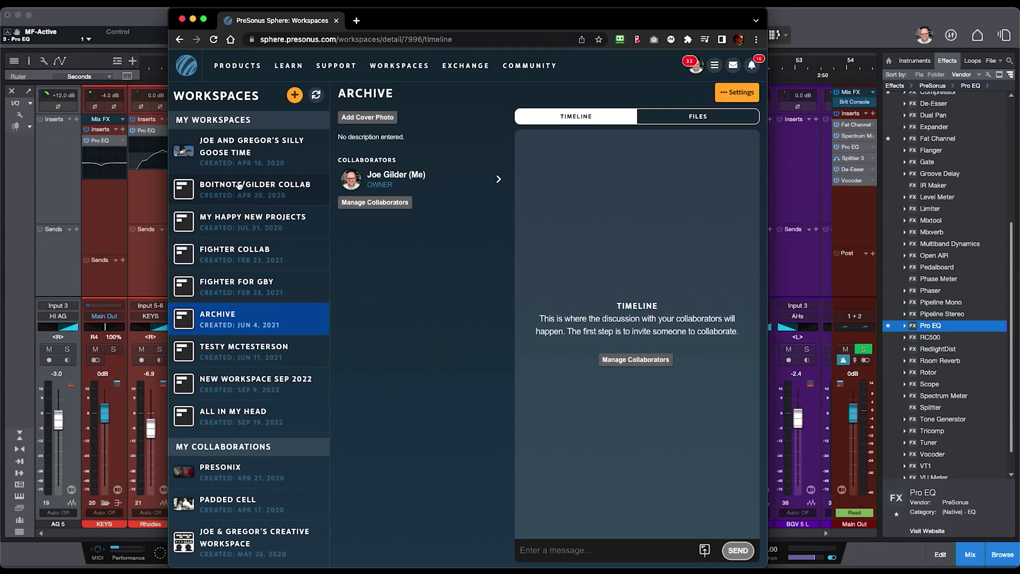
pyautogui.click(239, 185)
# Browse the Sphere workspaces, ending on Fighter for GBY's shared files.
pyautogui.click(238, 251)
pyautogui.click(236, 283)
pyautogui.click(238, 309)
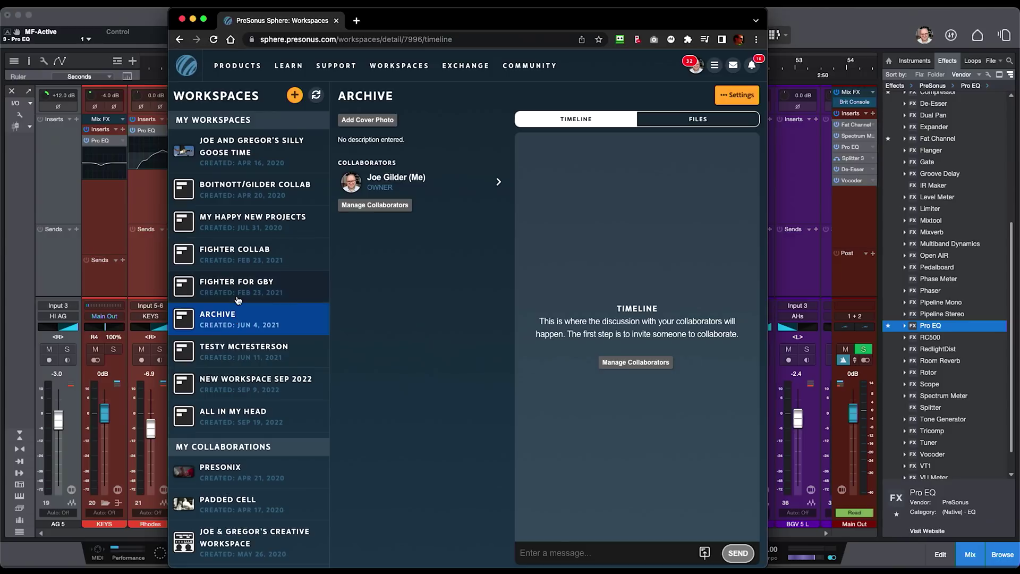
pyautogui.click(238, 290)
pyautogui.click(237, 260)
pyautogui.click(238, 280)
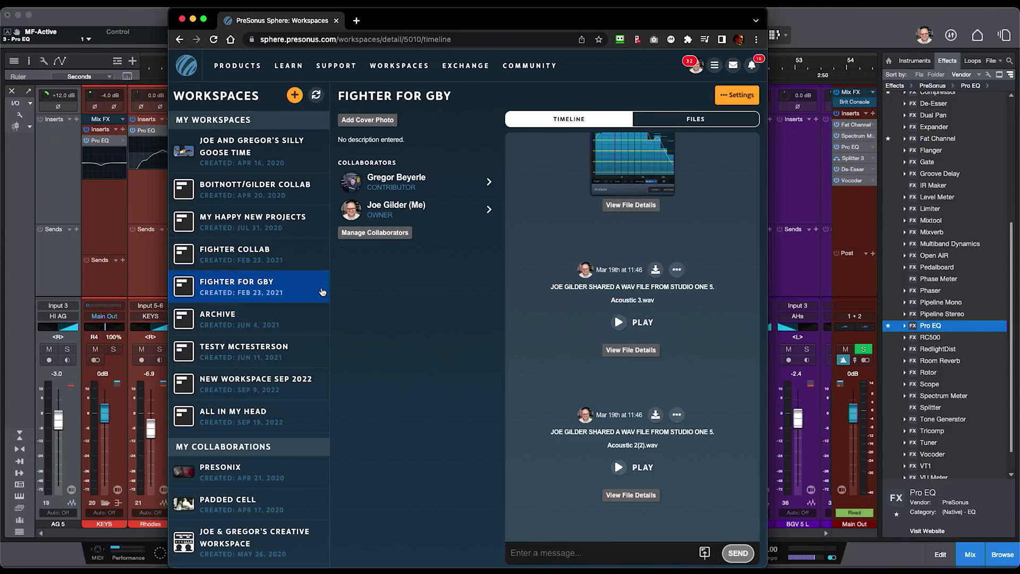
# Back in Studio One, choose File > Collaboration > Join to join a Sphere workspace.
pyautogui.click(120, 14)
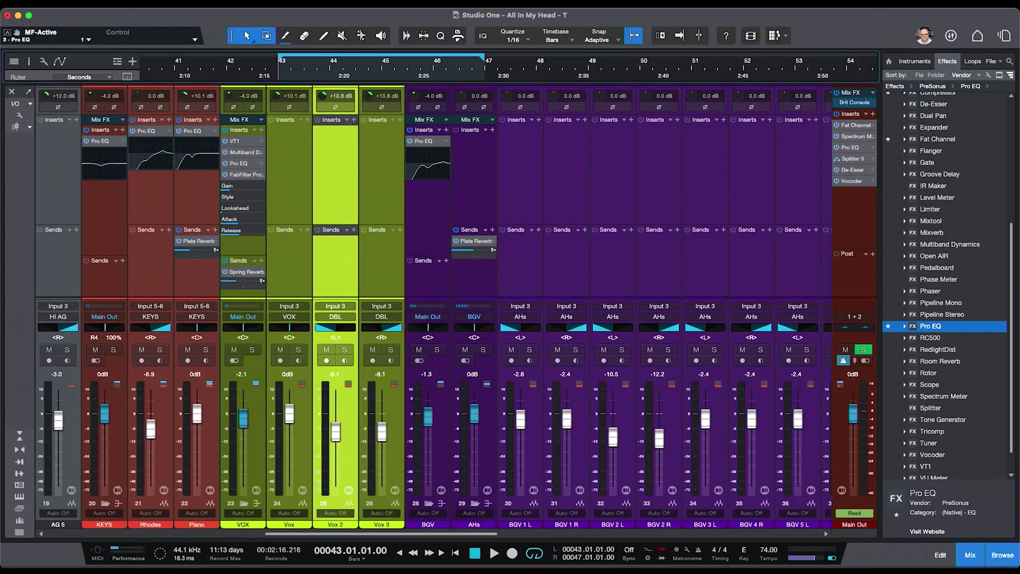
pyautogui.click(84, 6)
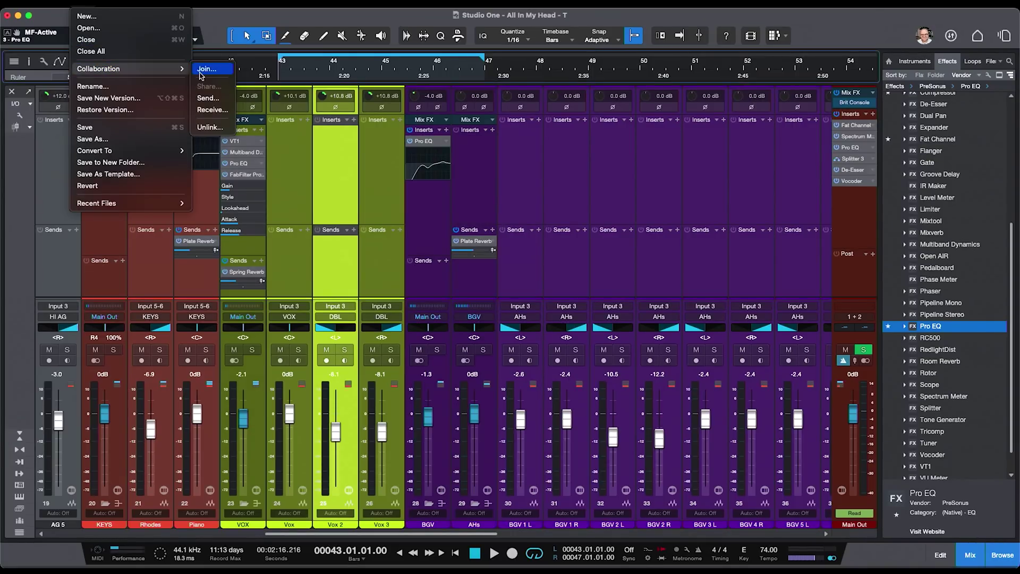
pyautogui.click(207, 69)
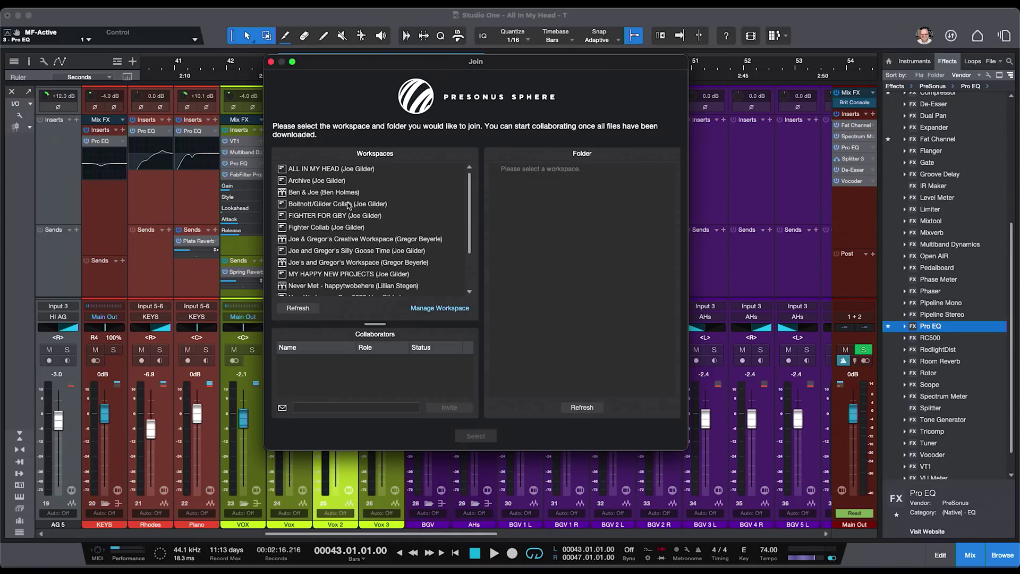